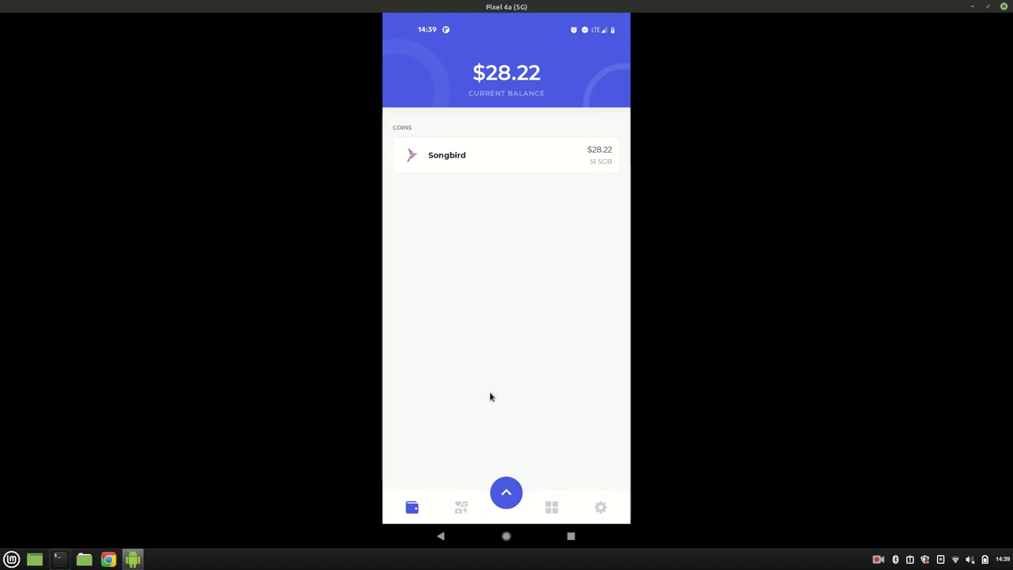
# Load bestftso.xyz in the wallet browser and connect it on the Songbird Network.
pyautogui.click(552, 508)
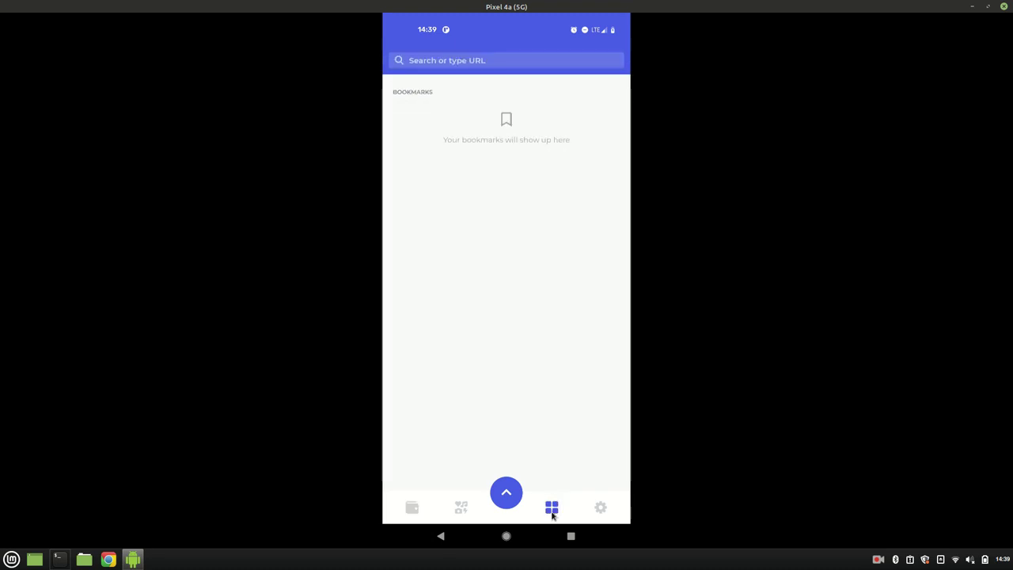
pyautogui.click(439, 63)
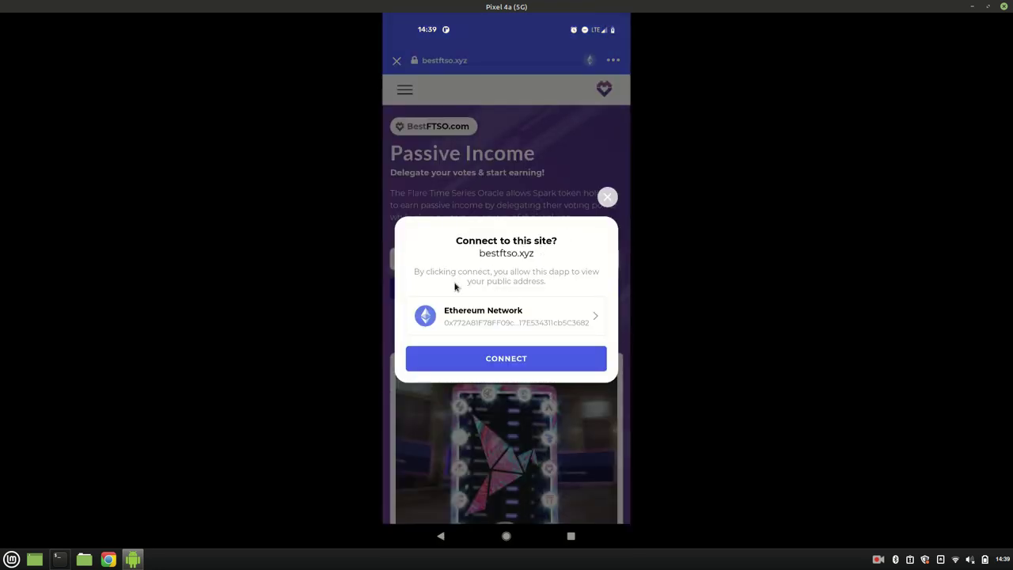
pyautogui.click(520, 319)
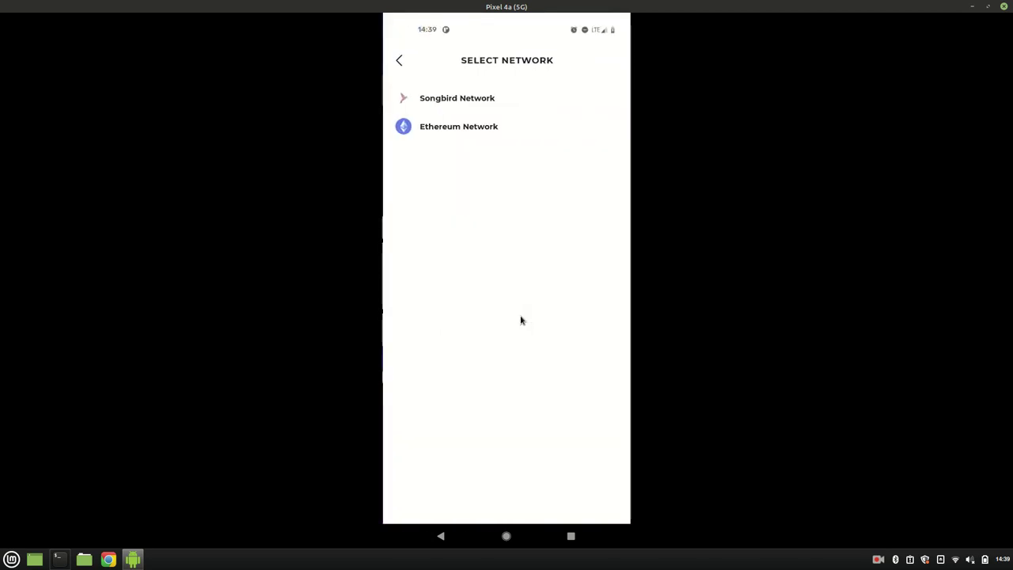
pyautogui.click(432, 105)
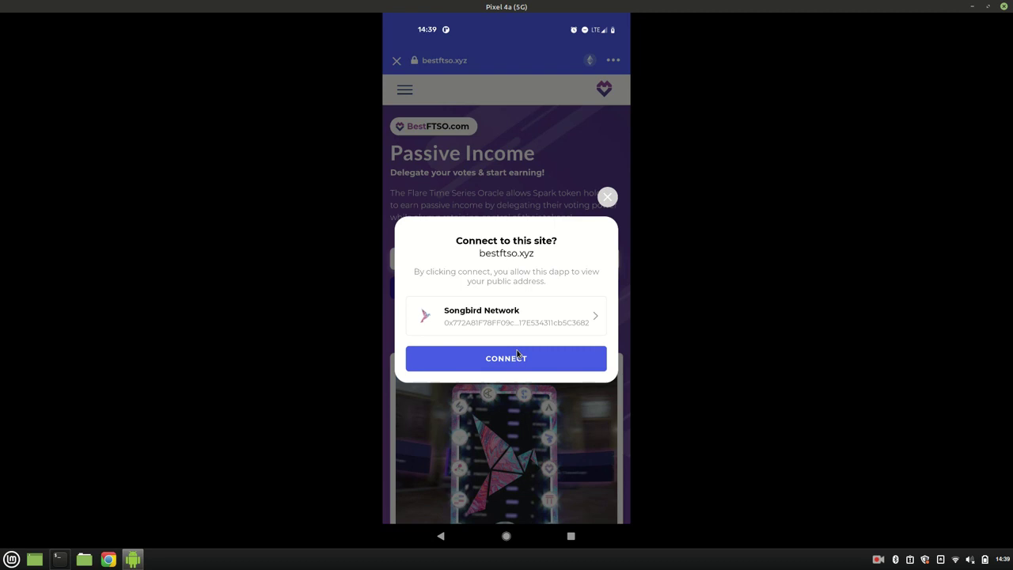
pyautogui.click(517, 358)
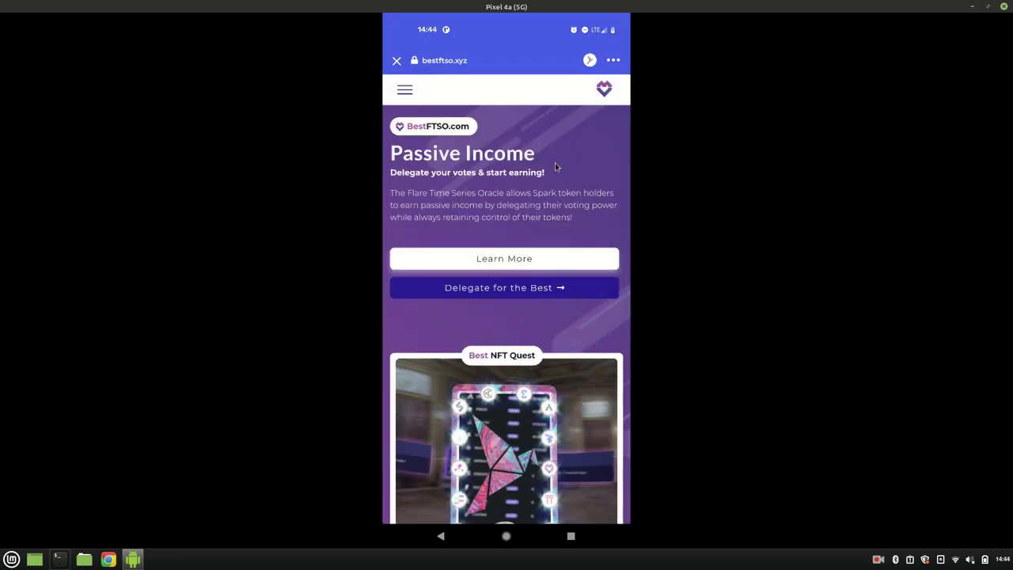
# Save bestftso.xyz as a bookmark in the wallet browser.
pyautogui.click(611, 62)
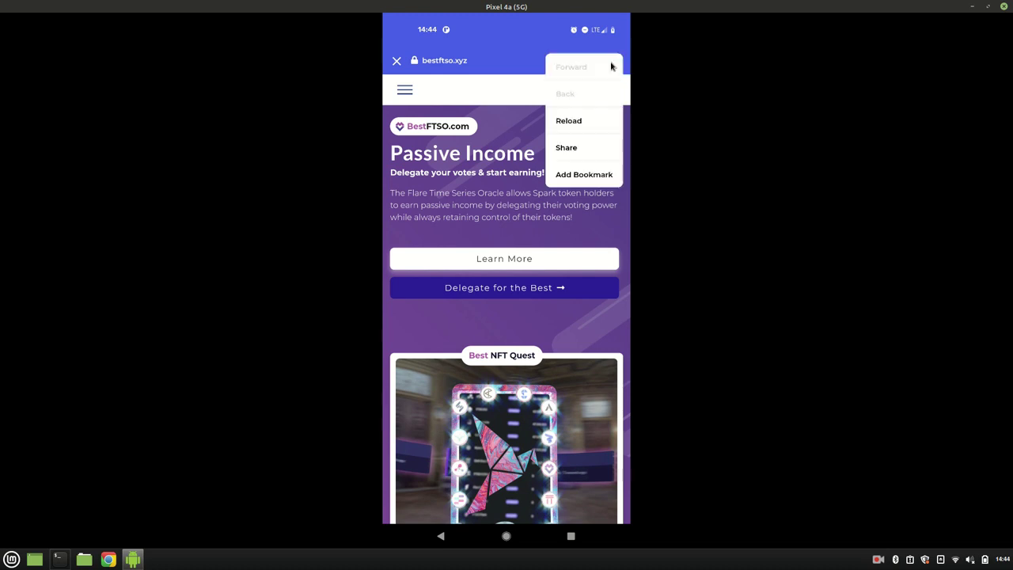
pyautogui.click(583, 175)
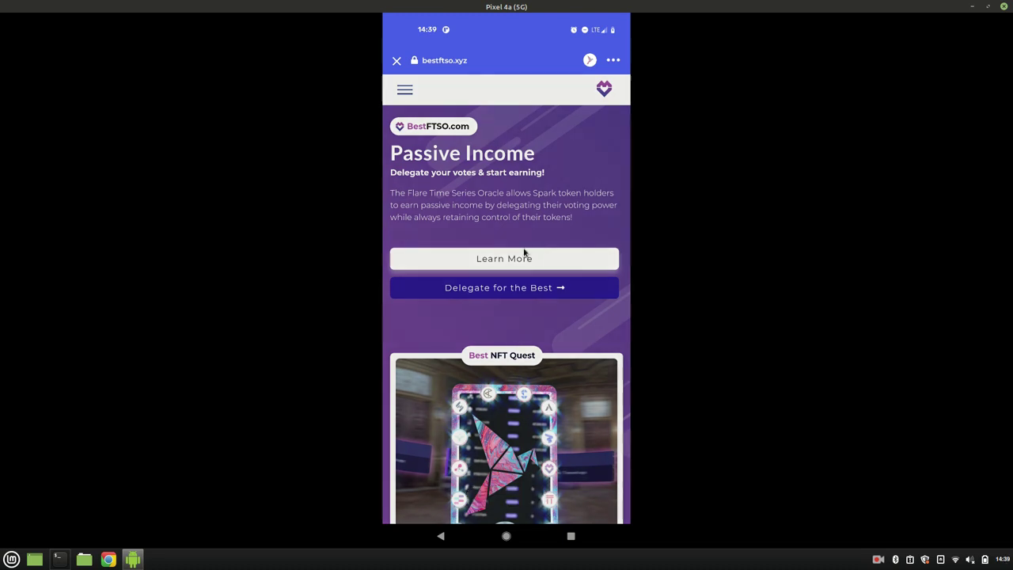
pyautogui.scroll(-3, 525, 341)
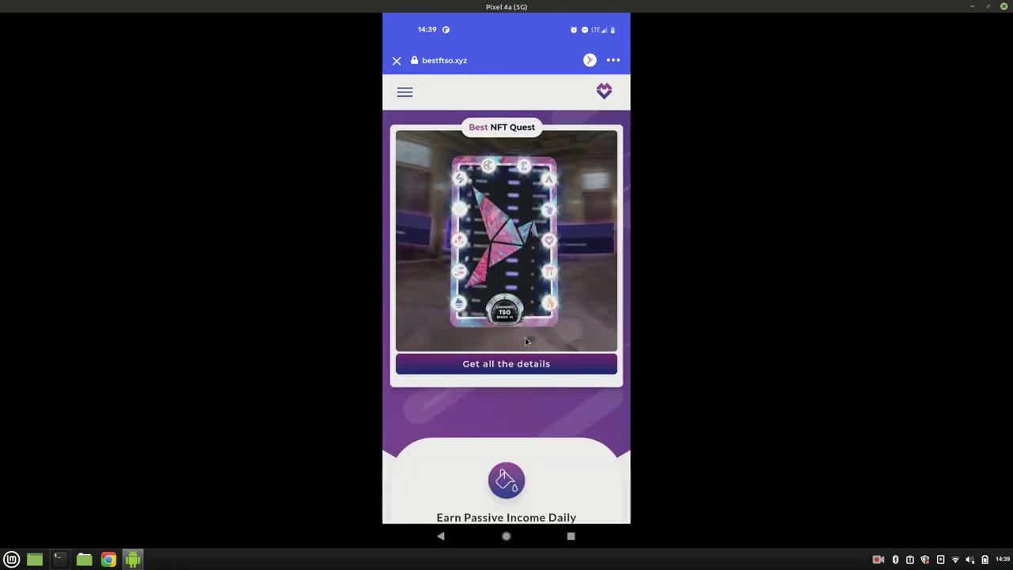
pyautogui.scroll(-3, 525, 341)
pyautogui.scroll(-3, 525, 341)
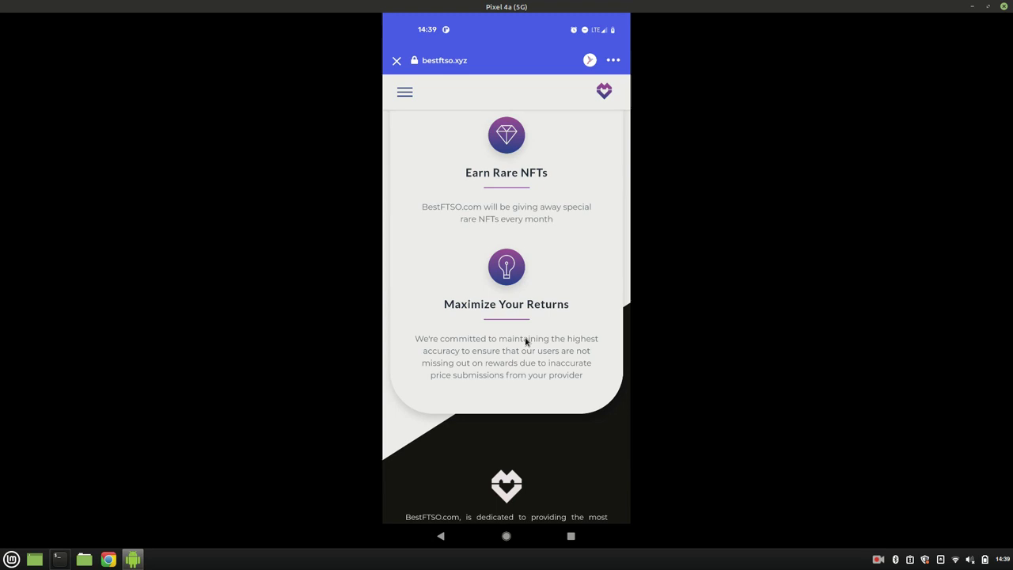
# Scroll through the Passive Income delegation page and return to the top.
pyautogui.scroll(2, 524, 341)
pyautogui.scroll(2, 525, 341)
pyautogui.scroll(-5, 525, 341)
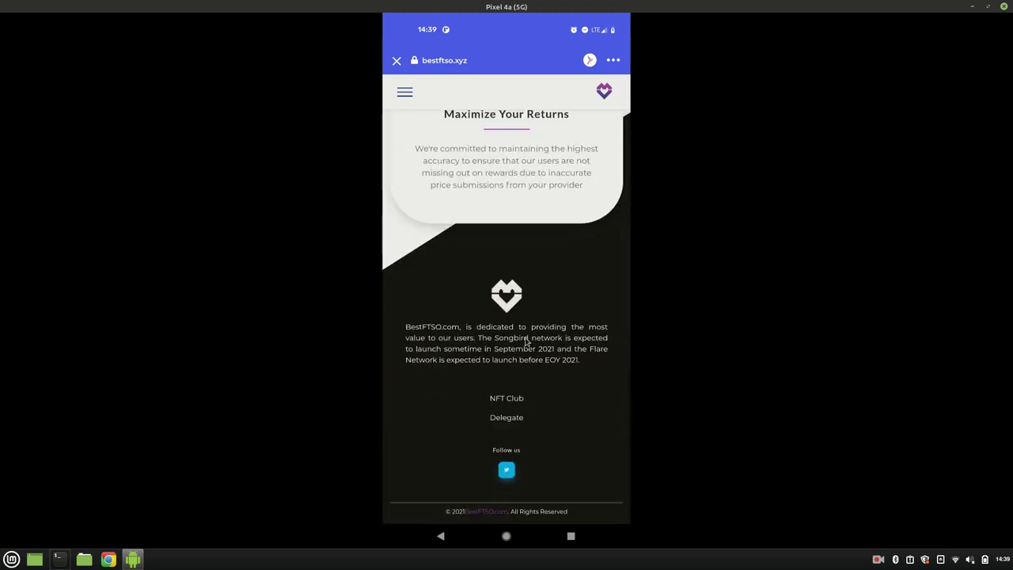
pyautogui.scroll(1, 524, 341)
pyautogui.scroll(3, 524, 341)
pyautogui.scroll(3, 524, 341)
pyautogui.scroll(2, 525, 341)
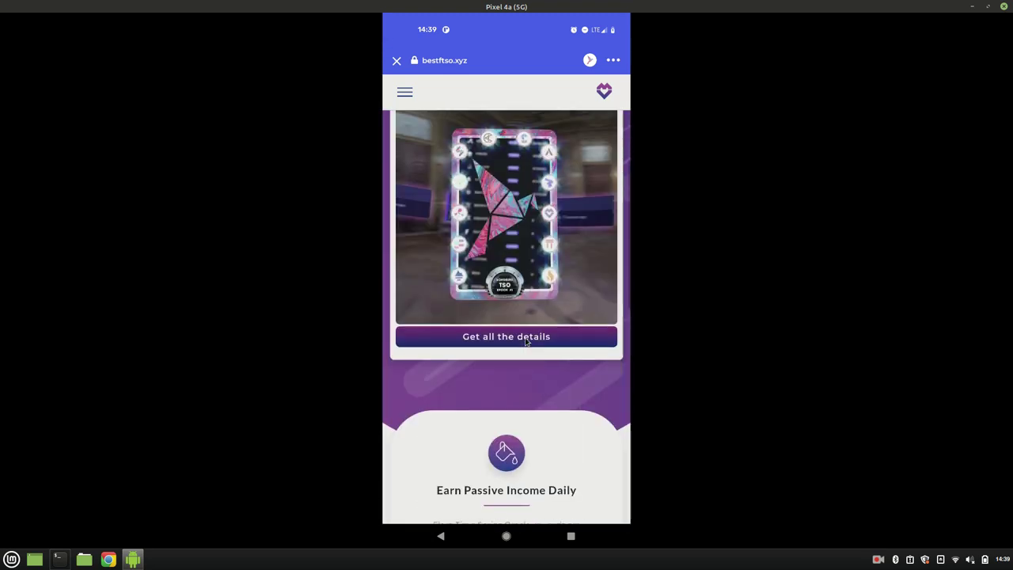
pyautogui.scroll(3, 525, 341)
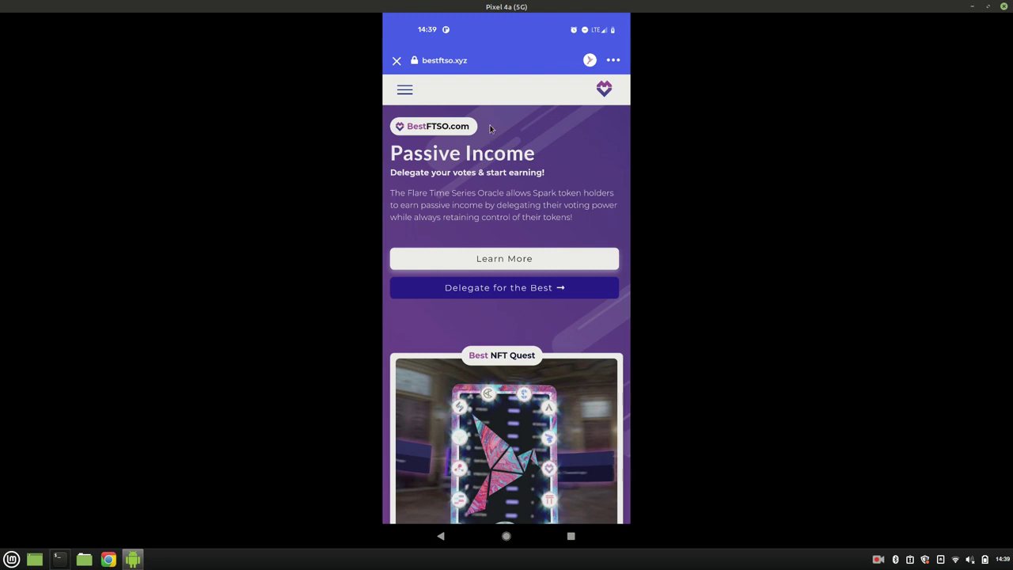
# Open the 'Delegate for the Best' balance dashboard and start a Songbird (SGB) wrap.
pyautogui.click(479, 288)
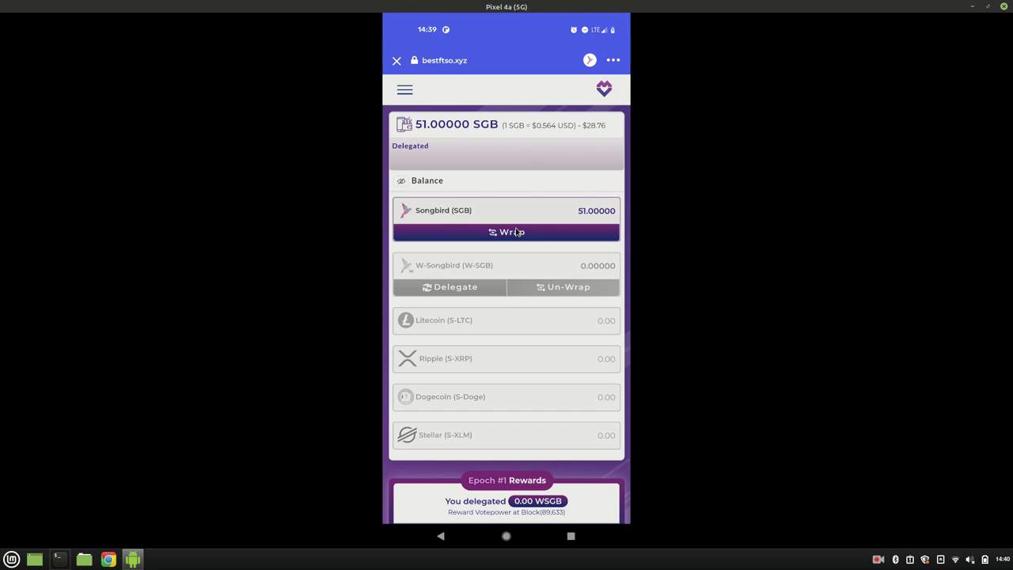
pyautogui.click(516, 232)
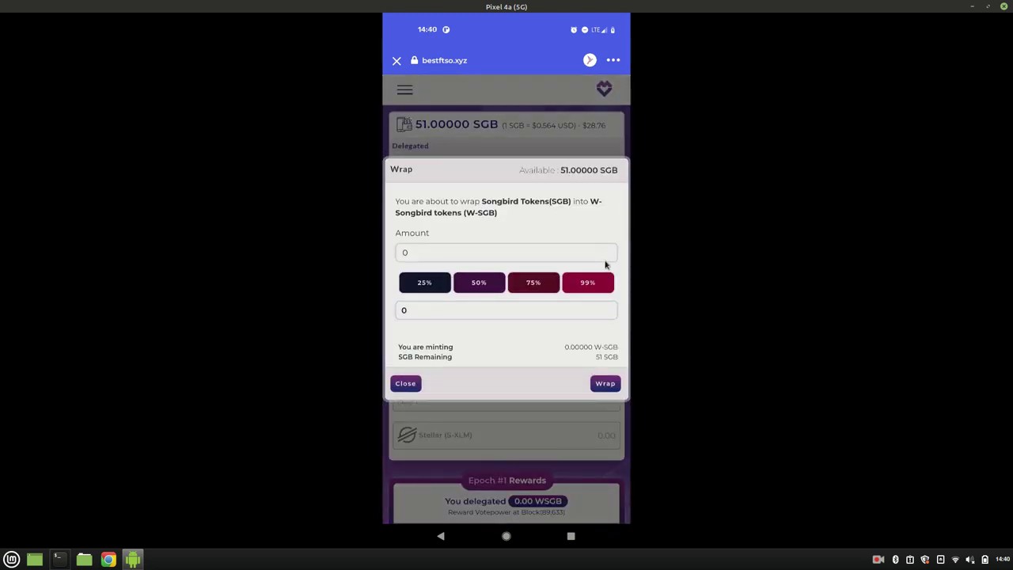
# Set the wrap to 98 percent (49.98 SGB) and submit it for confirmation.
pyautogui.click(607, 285)
pyautogui.click(472, 312)
pyautogui.press('BackSpace')
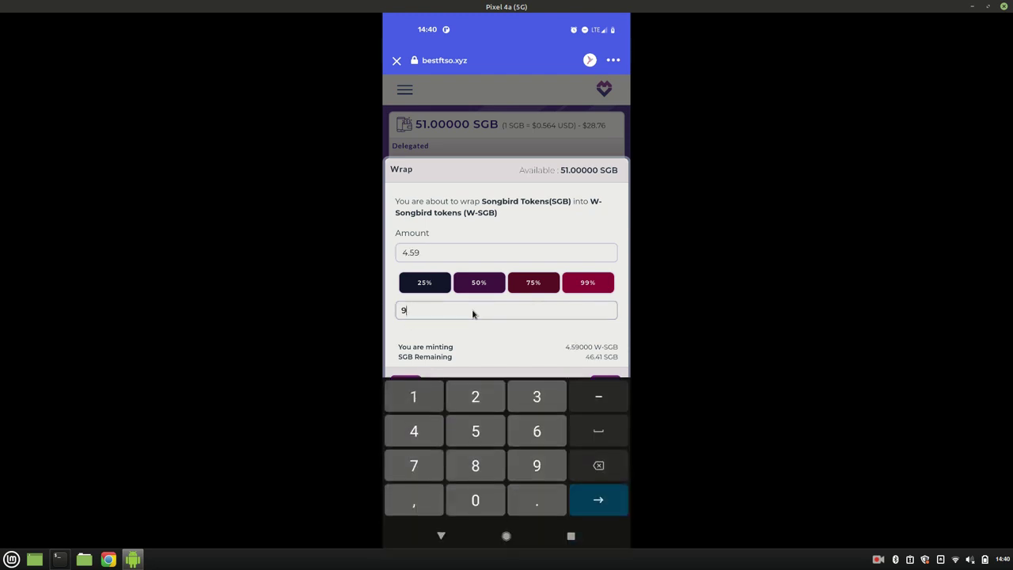
pyautogui.write('8')
pyautogui.click(481, 342)
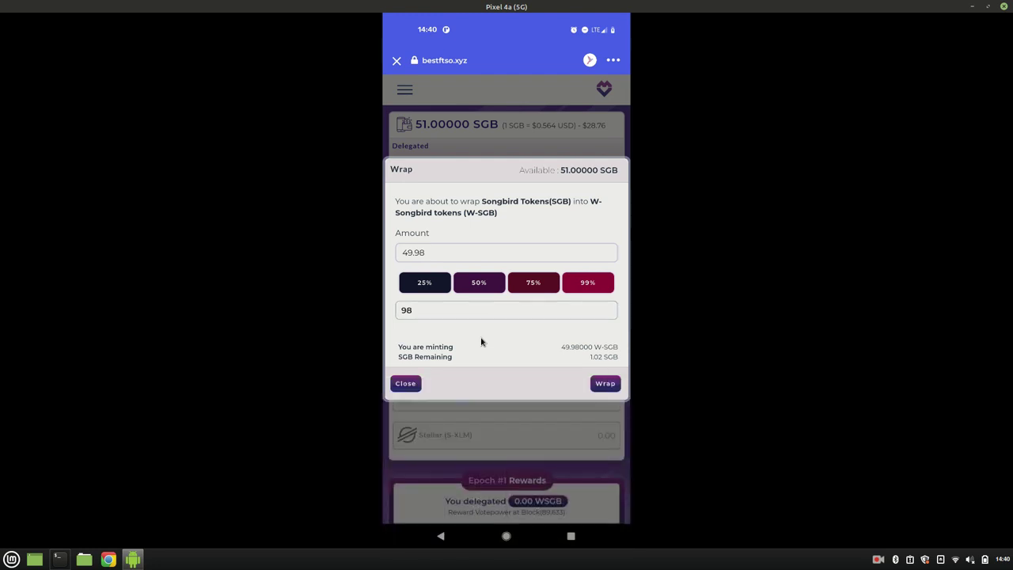
pyautogui.click(605, 384)
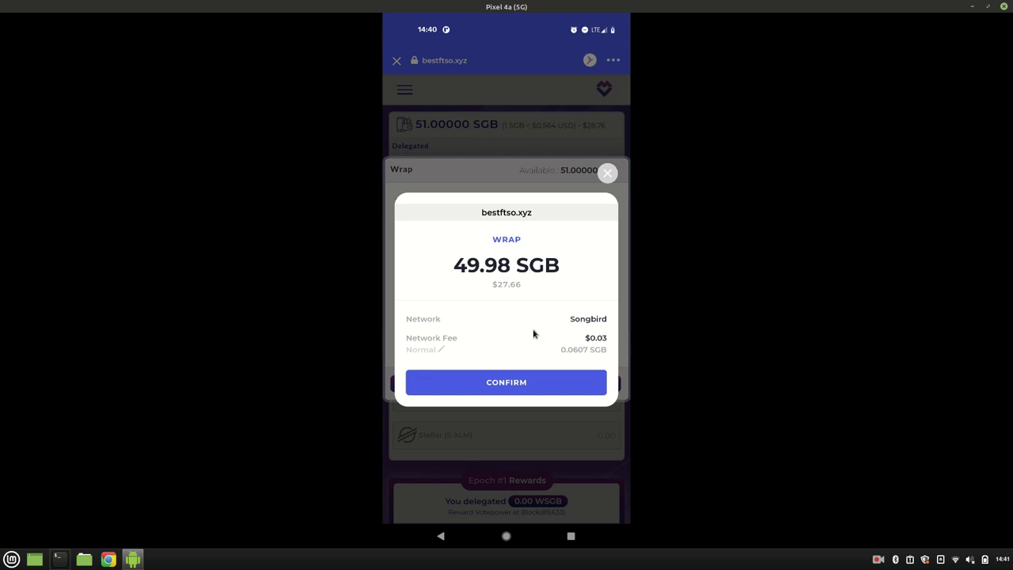
# Confirm the 49.98 SGB wrap transaction and dismiss the 'Transaction submitted!' notice.
pyautogui.click(487, 393)
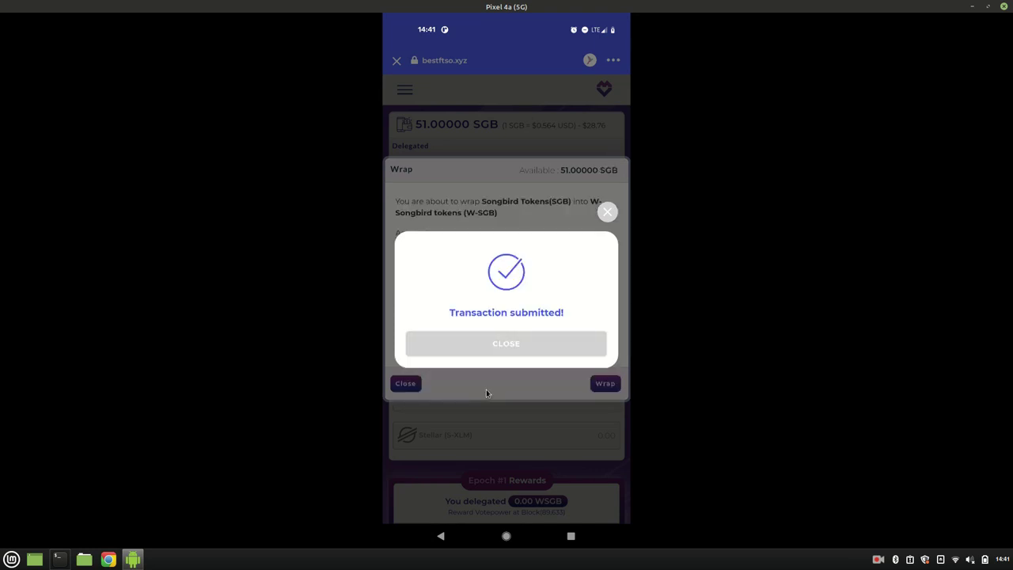
pyautogui.click(509, 343)
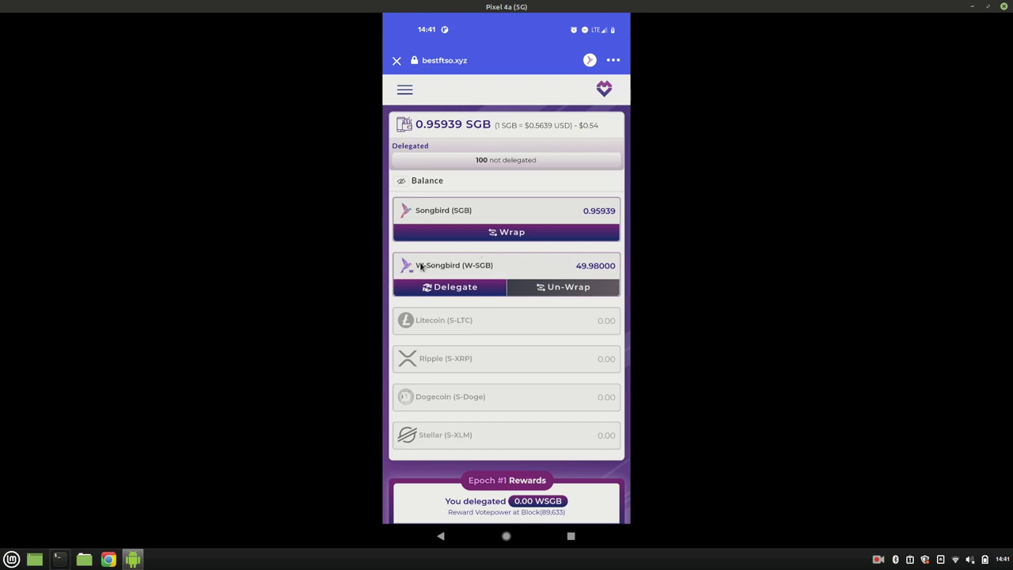
# Delegate 100% of the 49.98 W-SGB to Best FTSO and confirm the transaction.
pyautogui.click(463, 287)
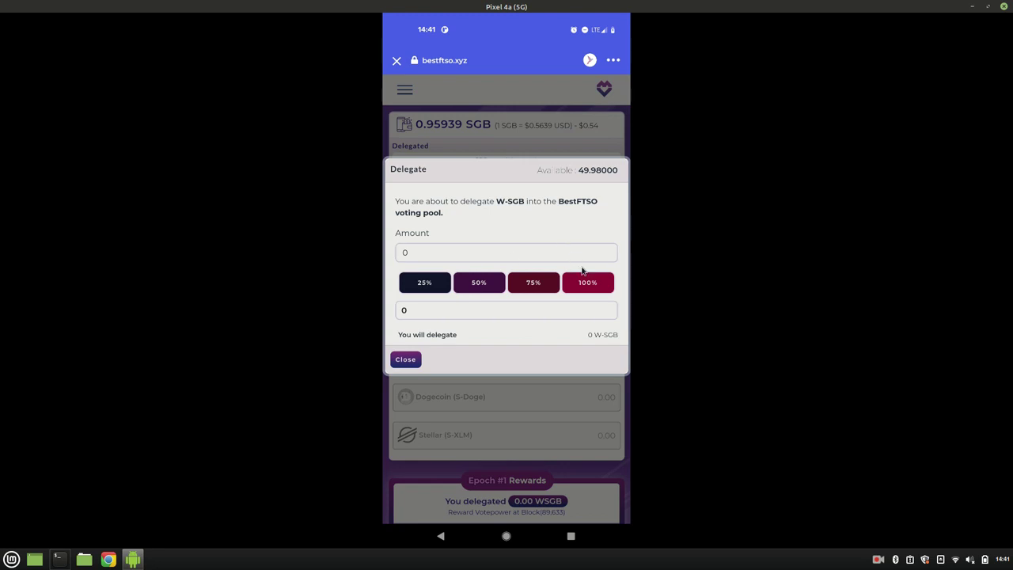
pyautogui.click(590, 283)
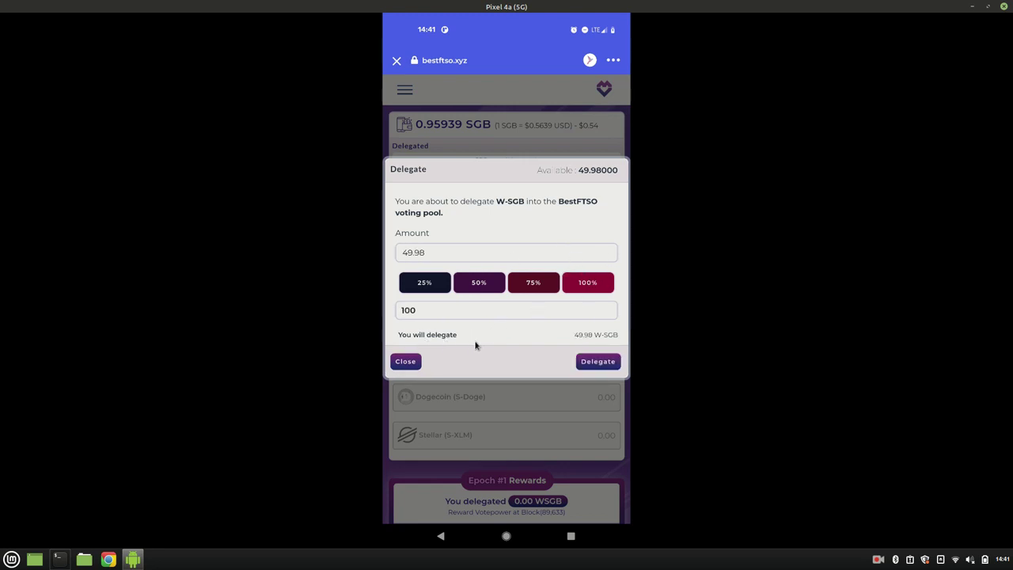
pyautogui.click(607, 364)
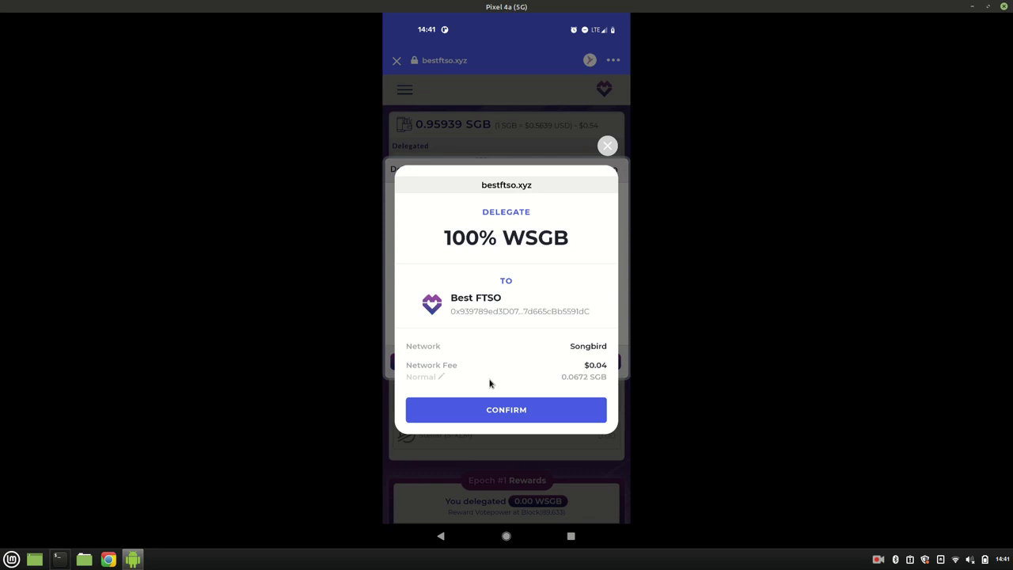
pyautogui.click(505, 417)
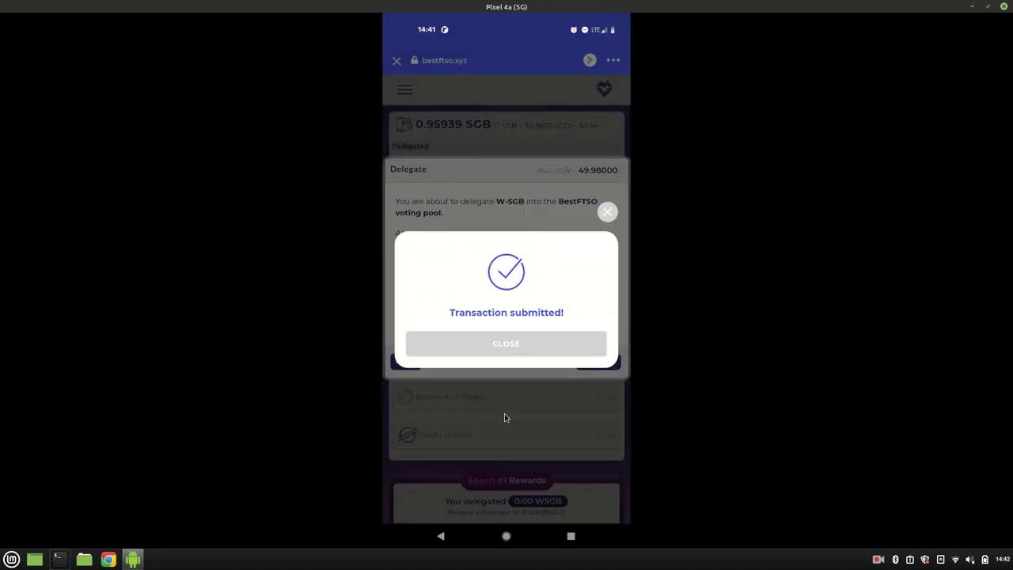
# Dismiss the 'Transaction submitted!' notice to reveal 100% delegated to BestFTSO.
pyautogui.click(500, 354)
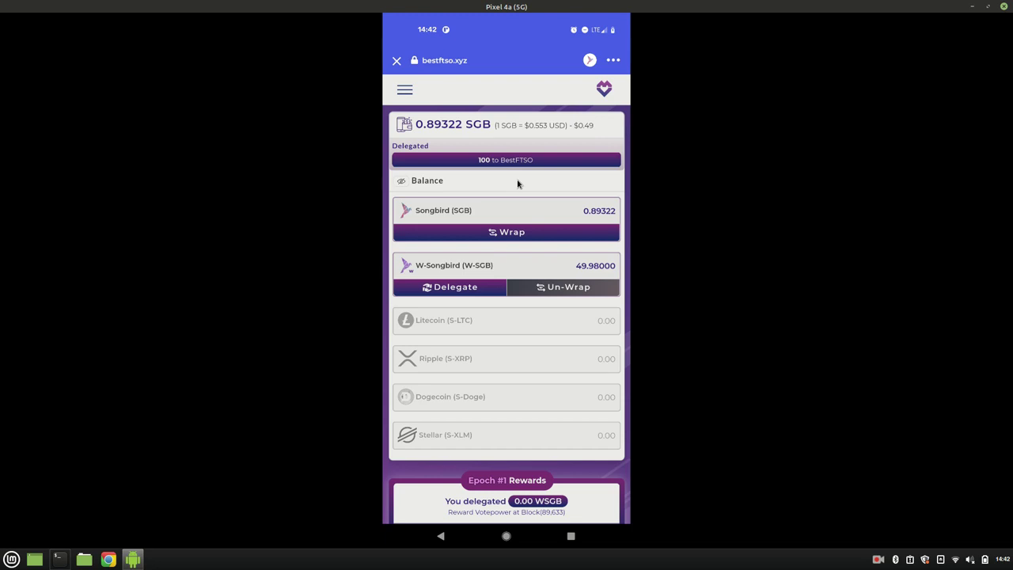
pyautogui.scroll(-3, 519, 183)
pyautogui.scroll(-3, 518, 184)
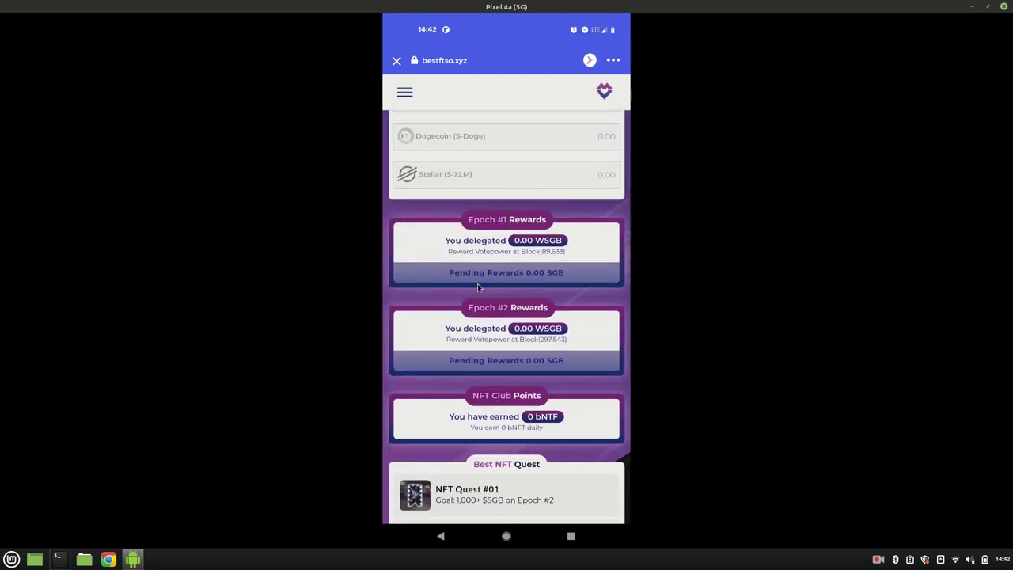
pyautogui.scroll(-5, 552, 293)
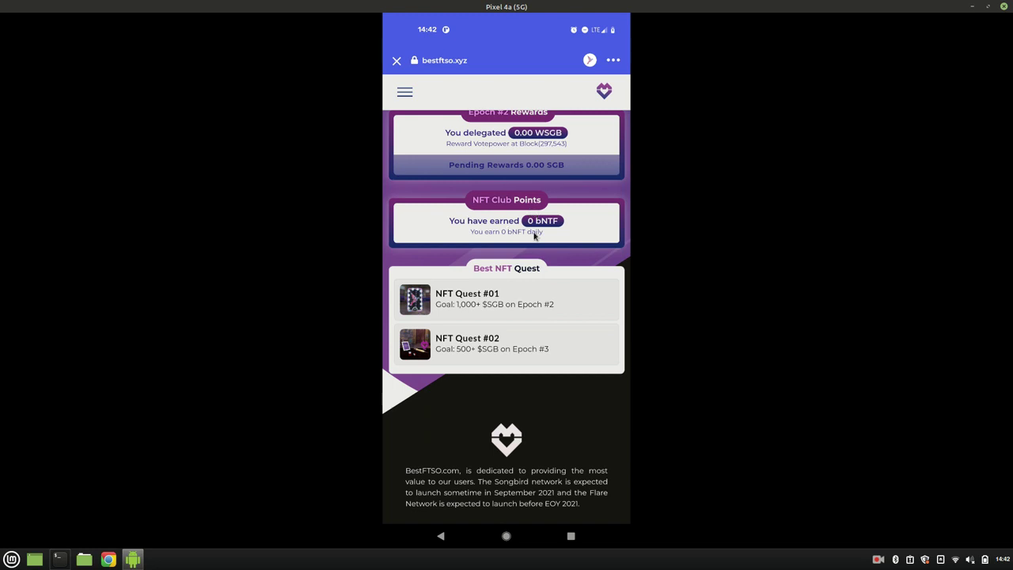
pyautogui.scroll(5, 533, 235)
pyautogui.scroll(6, 533, 235)
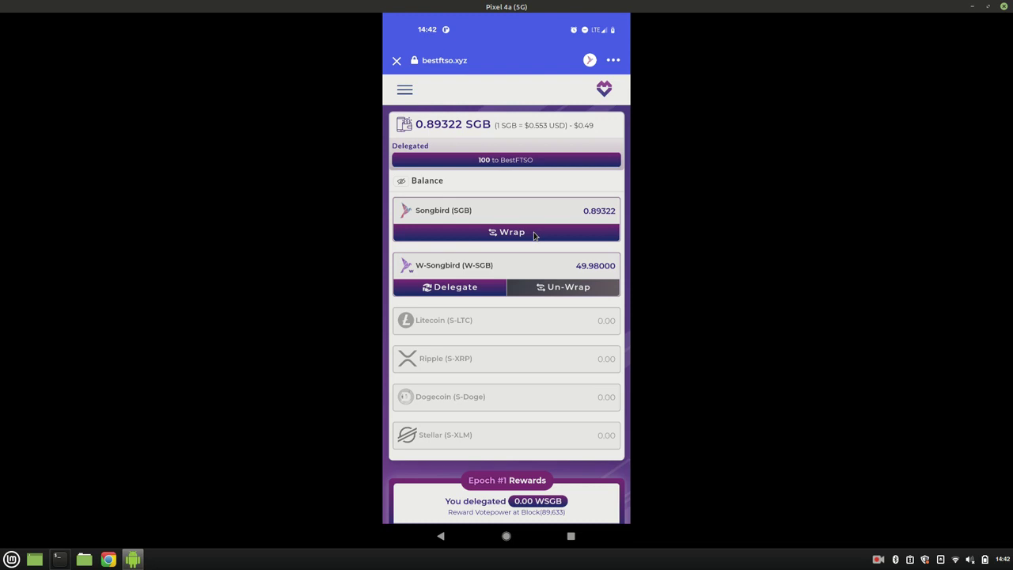